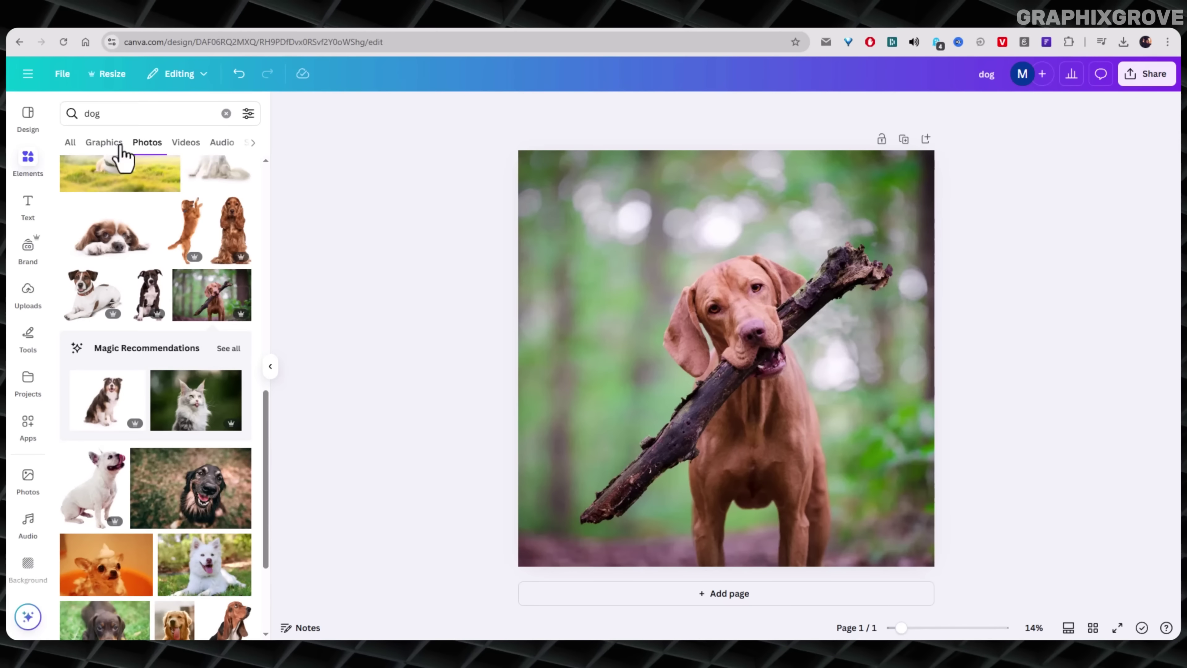
Step: Close the dog photo search results and select the dog-with-stick photo on the page
left_click(29, 161)
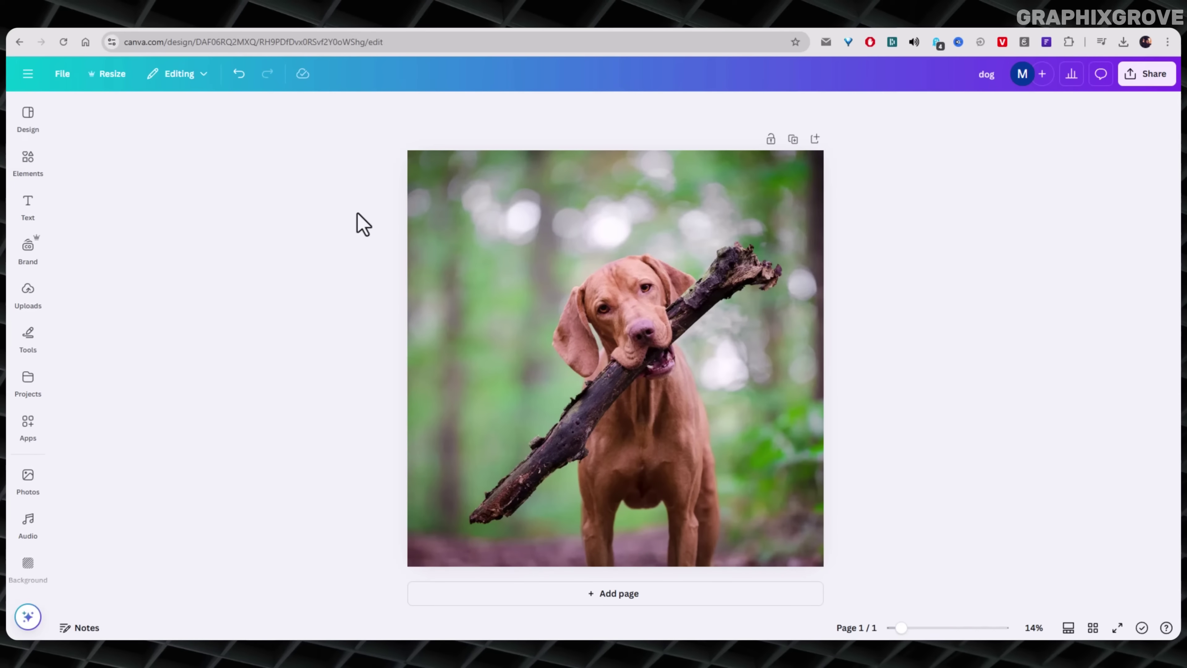
left_click(706, 377)
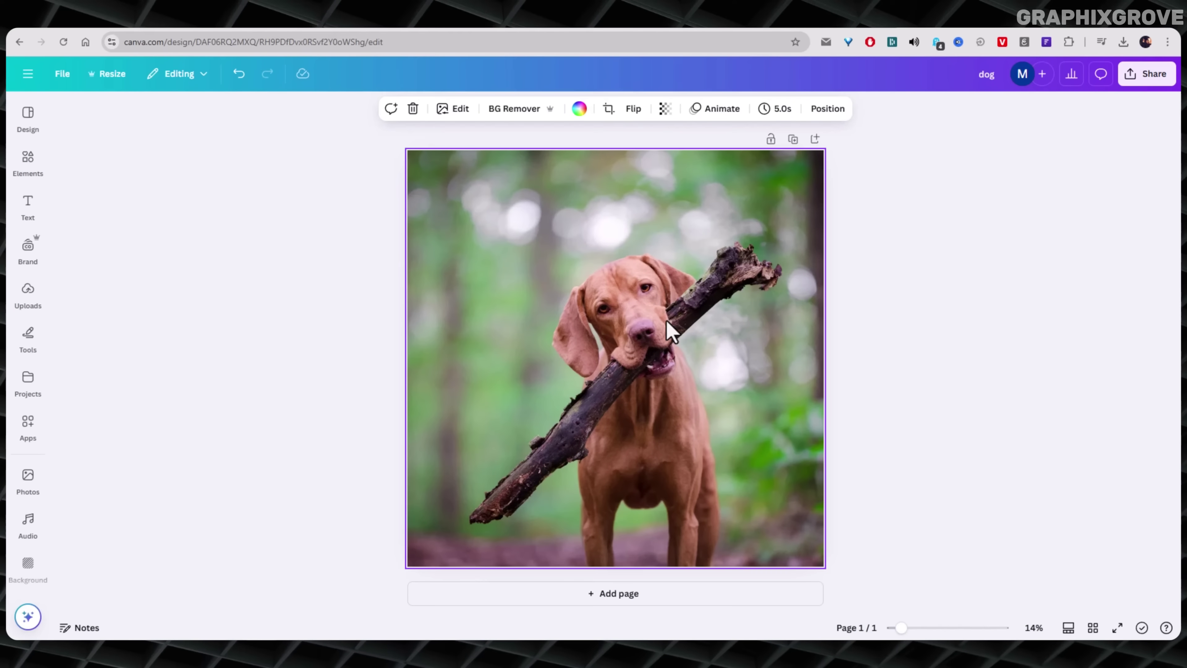
left_click(286, 255)
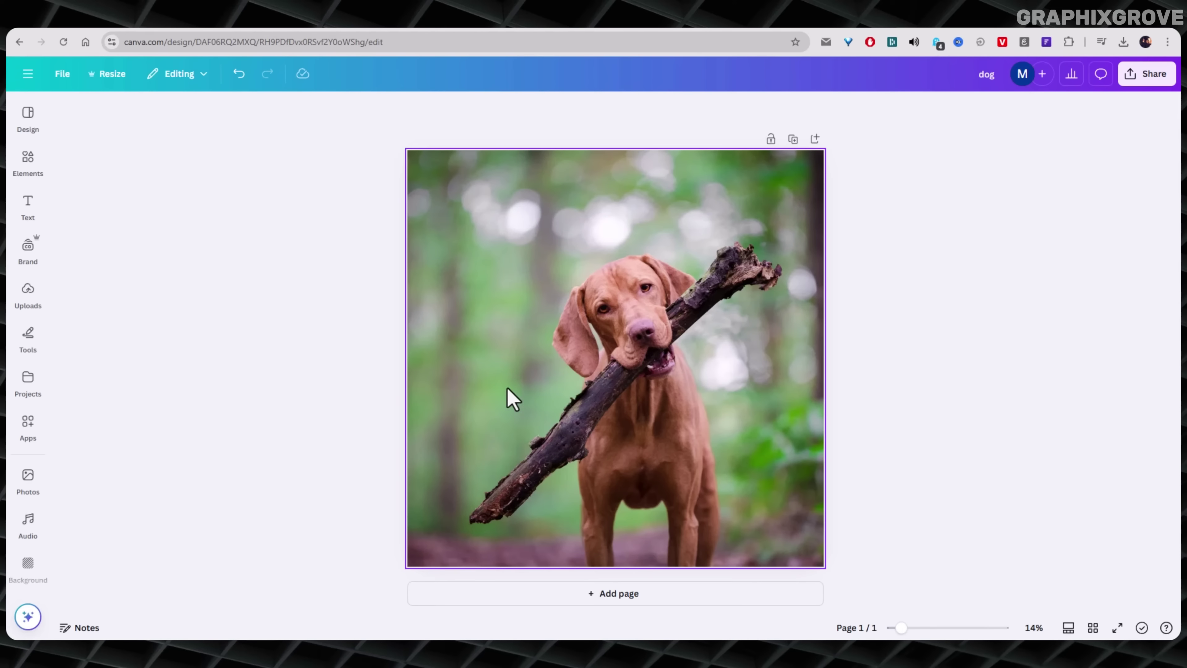
left_click(539, 370)
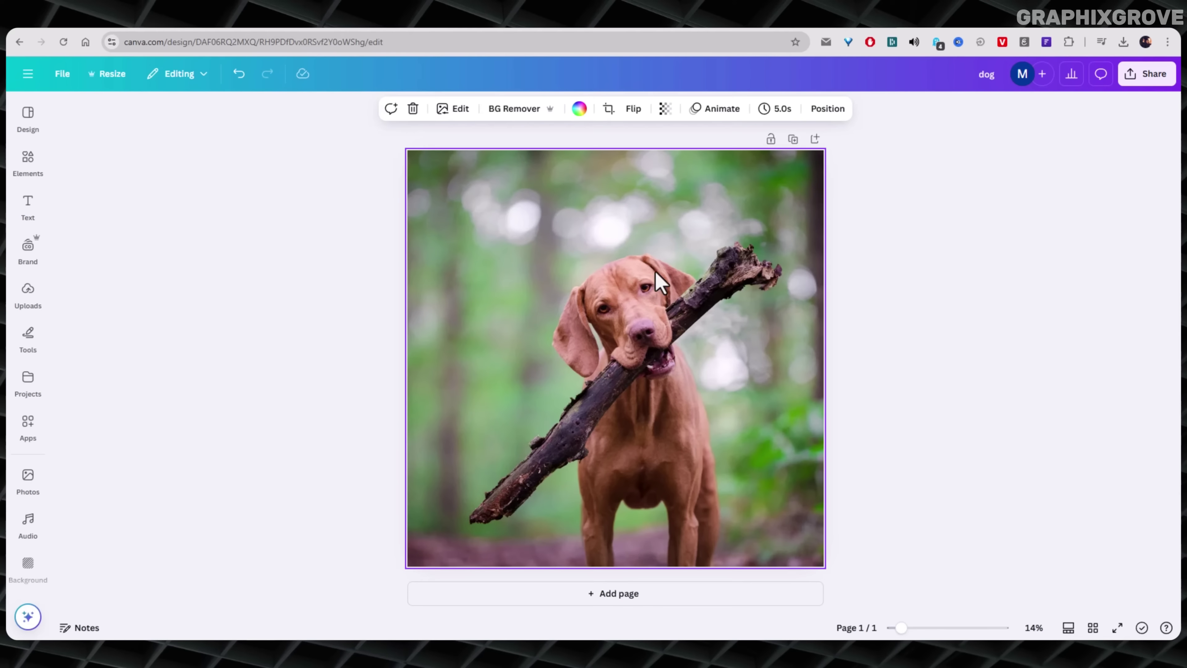
left_click(360, 274)
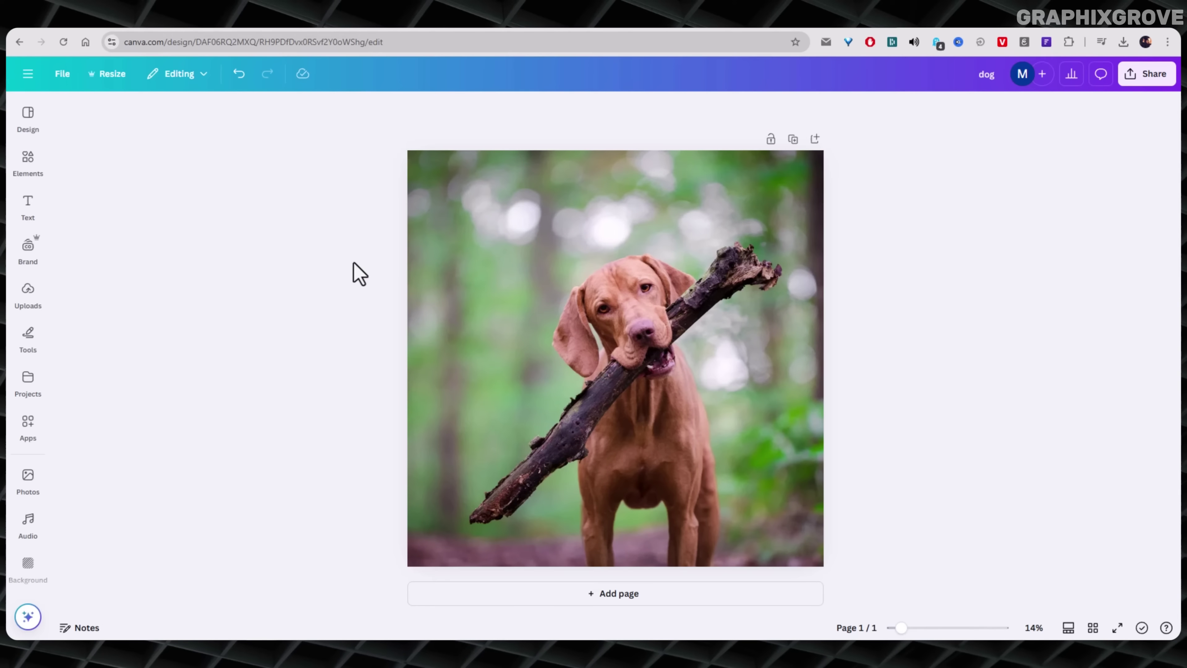
left_click(518, 235)
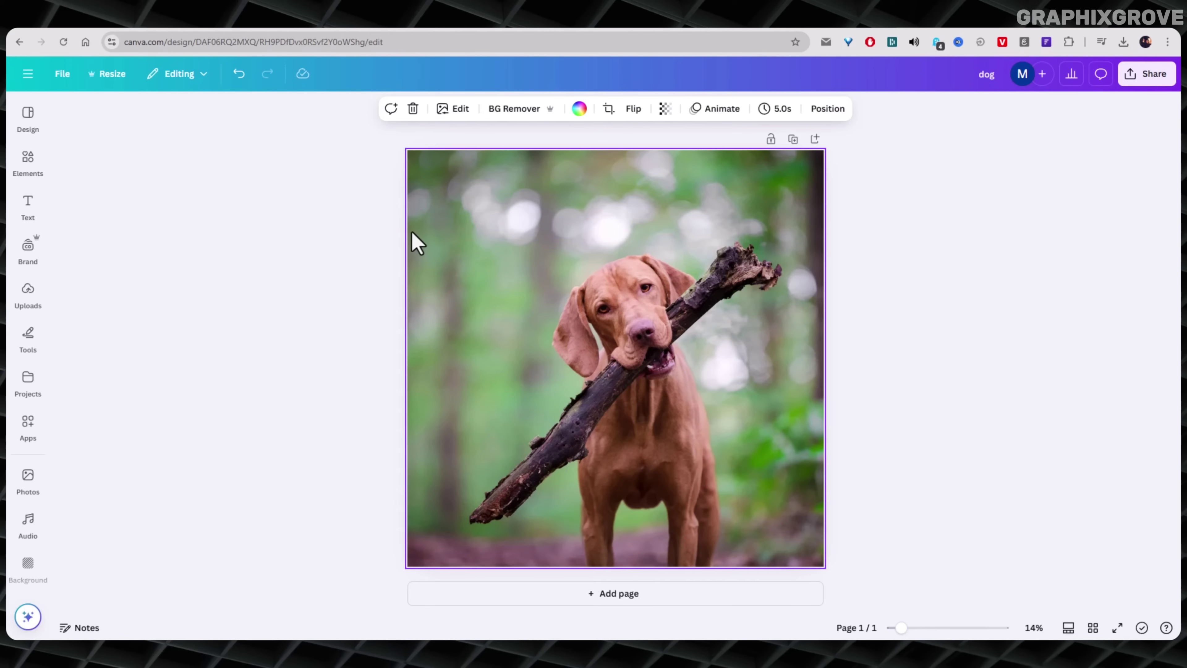
left_click(24, 161)
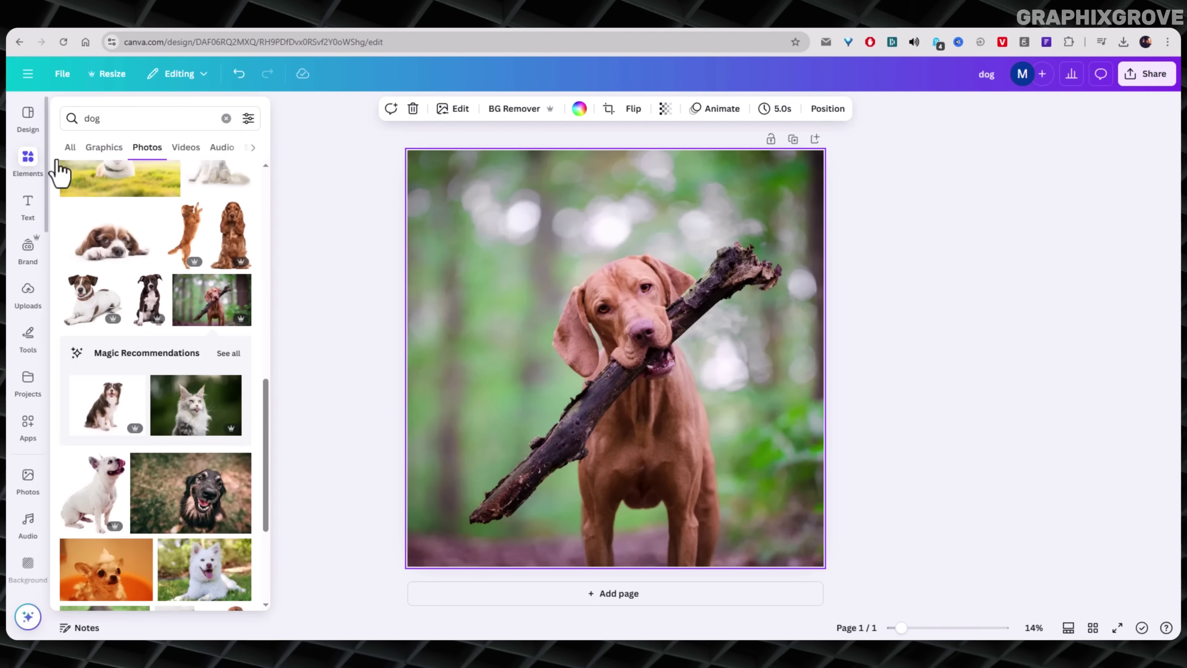
scroll(181, 327, "down", 2)
scroll(179, 327, "up", 10)
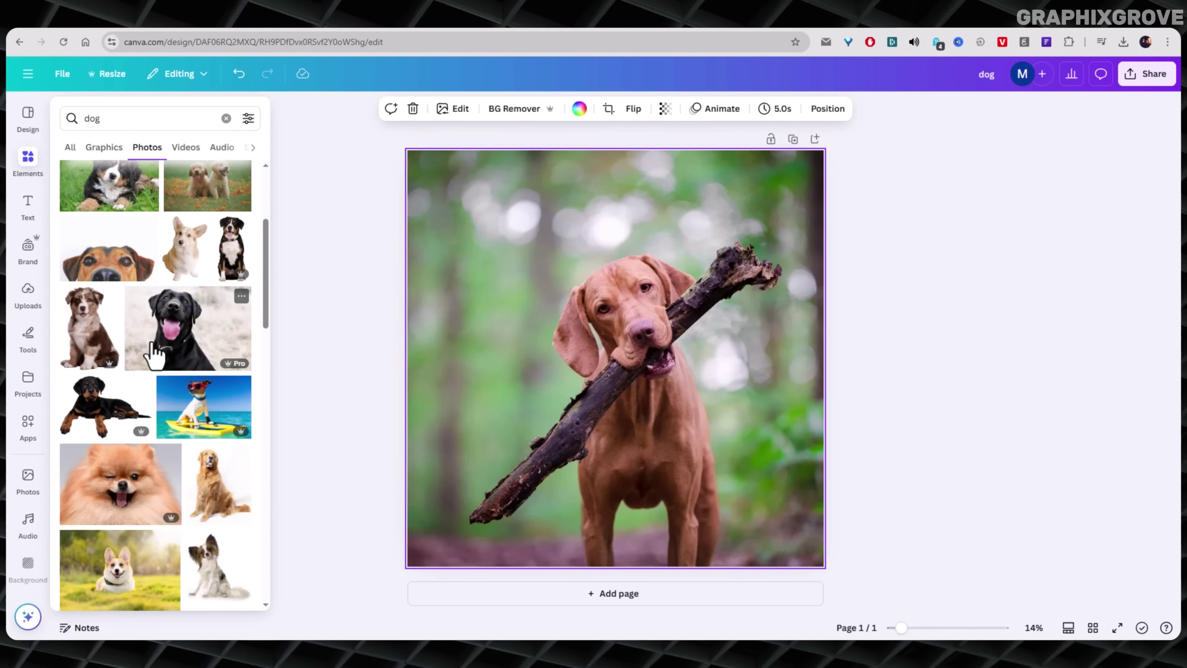
scroll(155, 356, "down", 10)
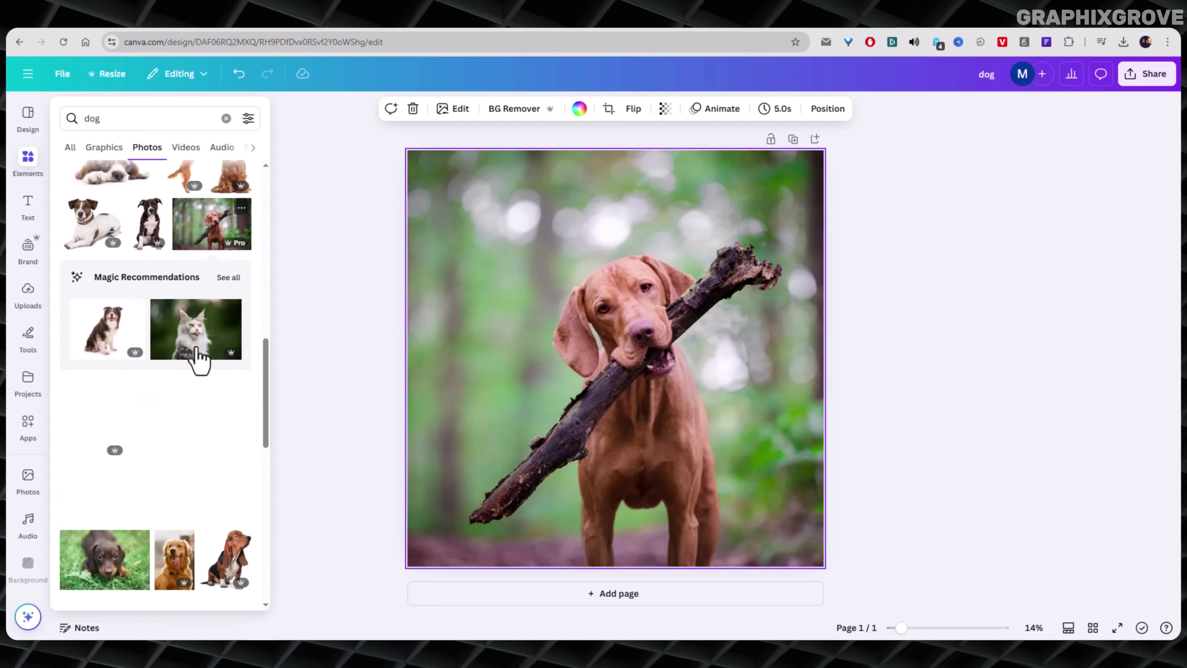
scroll(199, 370, "down", 3)
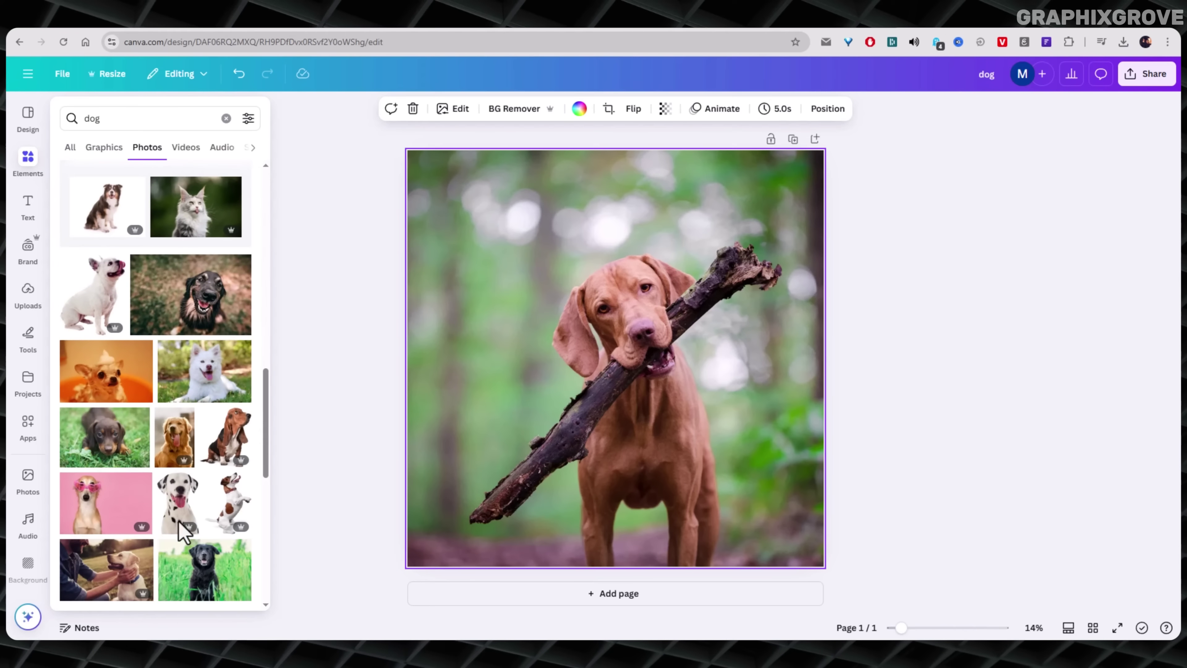
left_click(326, 337)
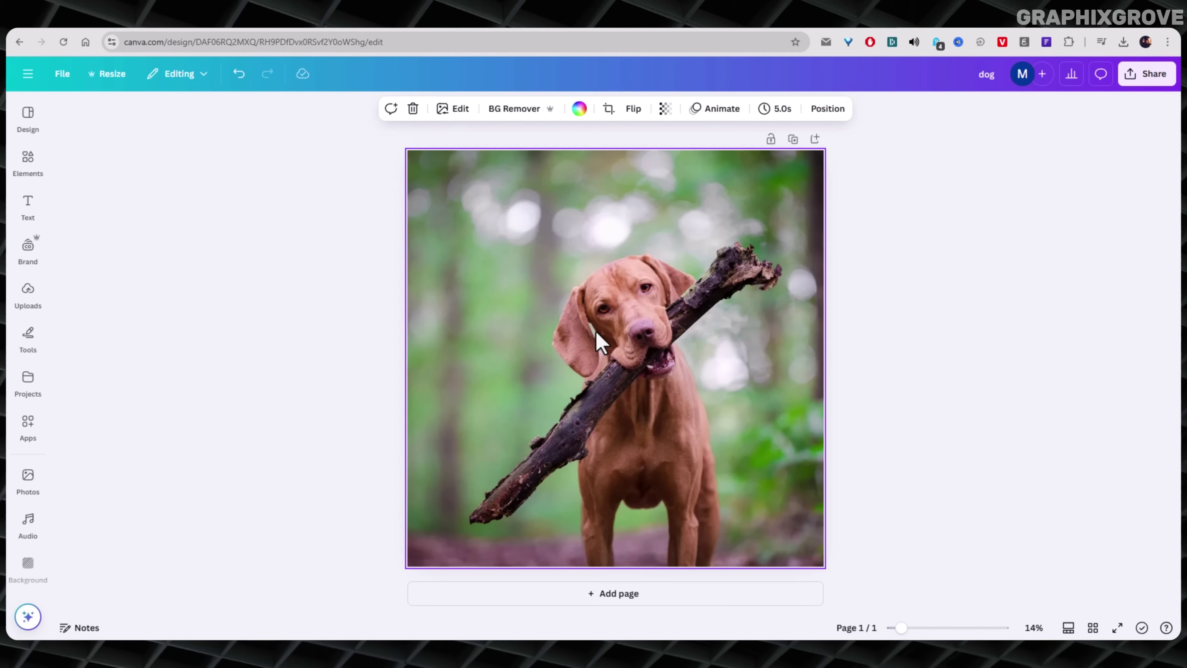
Step: Open the dog photo's Edit panel, showing its adjustments, filters, effects and apps
left_click(275, 314)
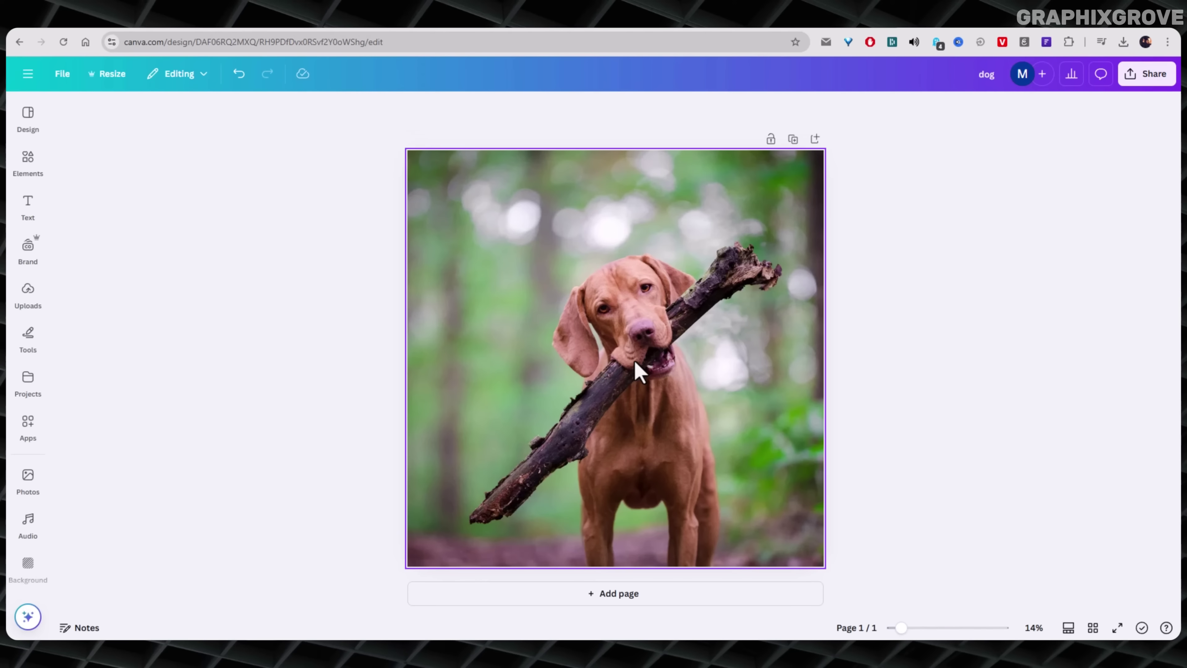
left_click(638, 372)
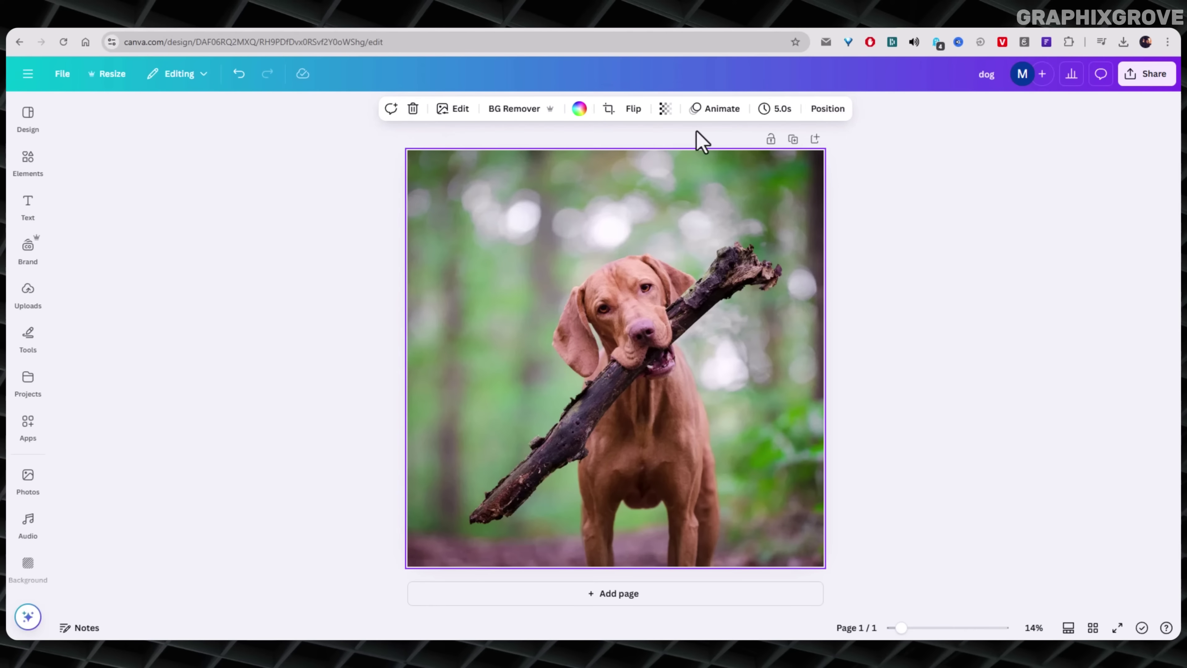
left_click(456, 117)
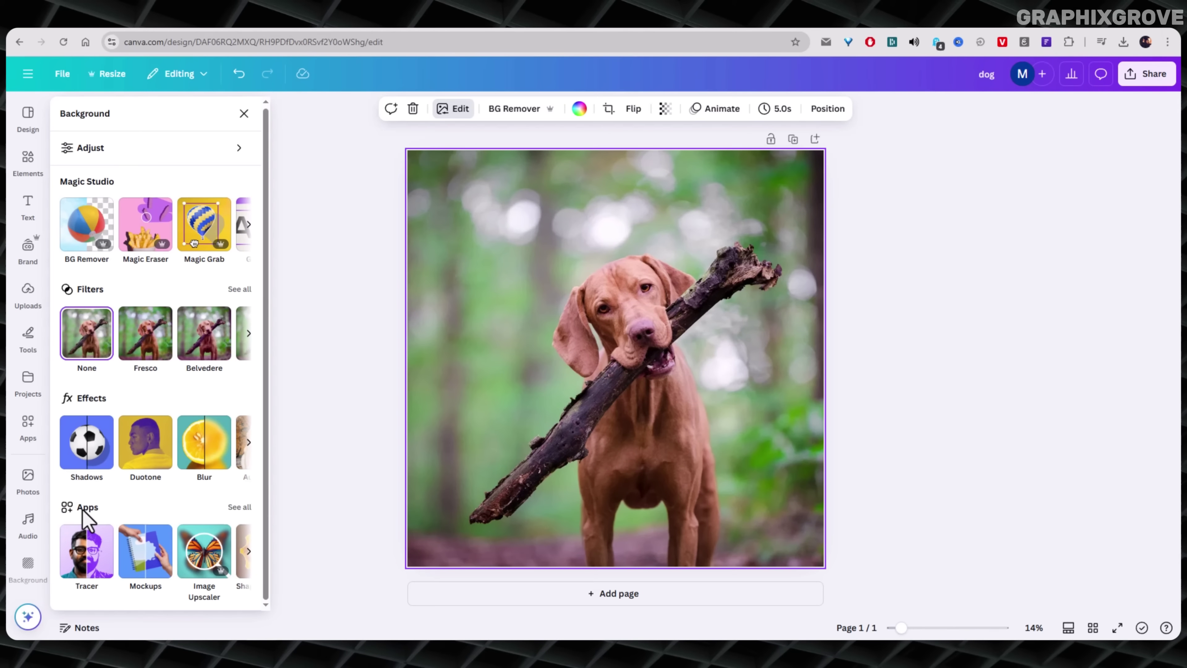
Step: Scroll through the image apps row to find Slice and open its presets
left_click(248, 553)
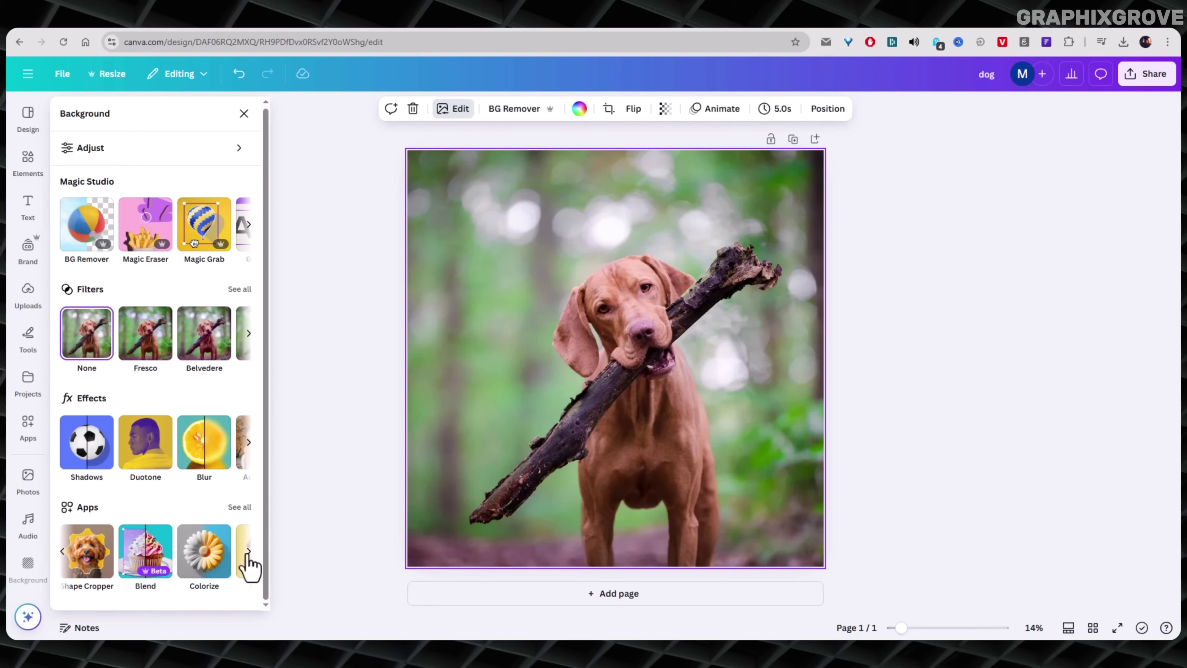
left_click(248, 553)
left_click(248, 553)
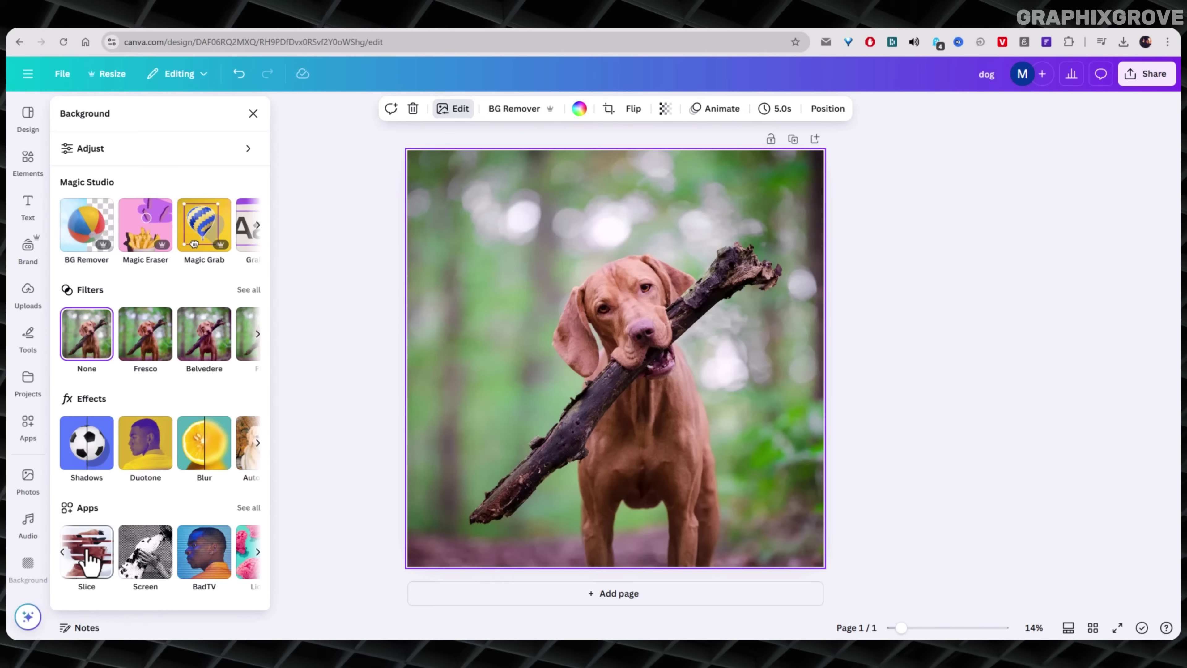
left_click(88, 560)
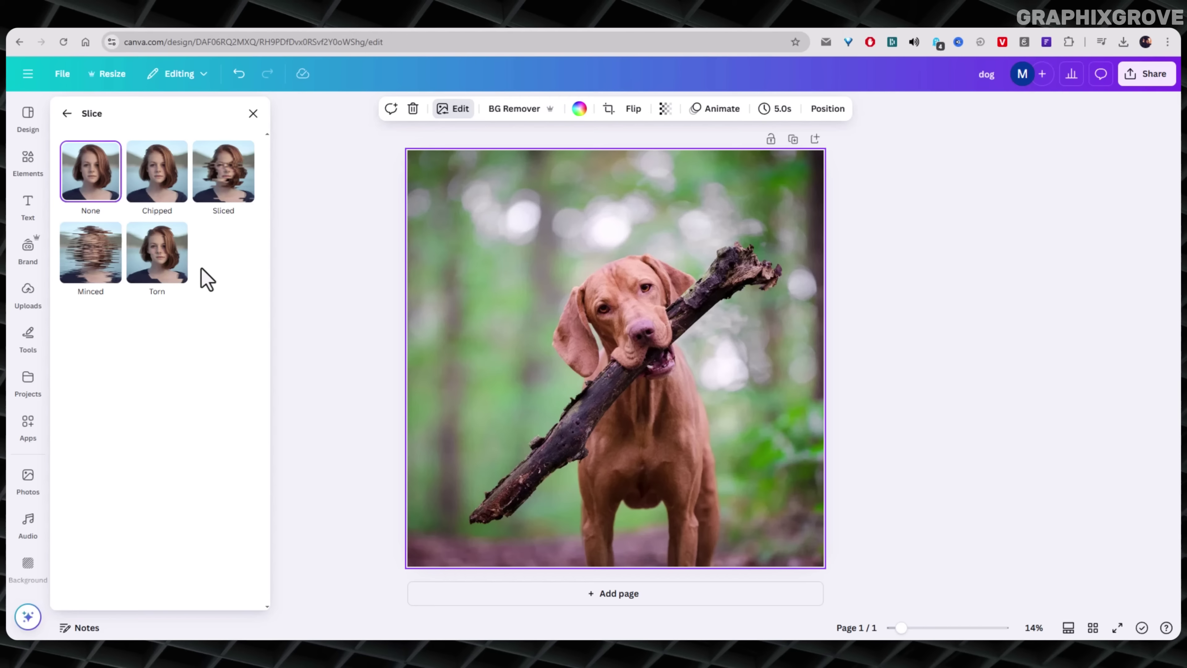
Step: Apply the Sliced preset (Offset 0.12, Count 10, Position 0) to the dog photo
left_click(223, 175)
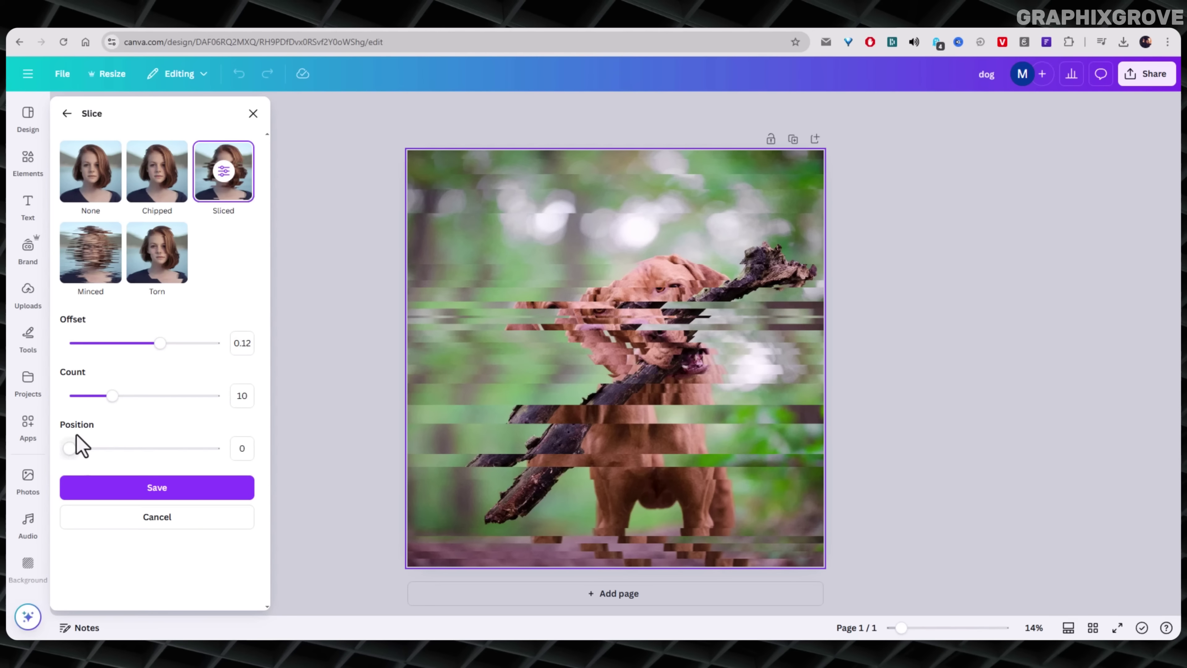
Step: Adjust the Sliced effect to Count 2, Offset 0.08 and Position 0.43
left_click_drag(70, 447, 134, 447)
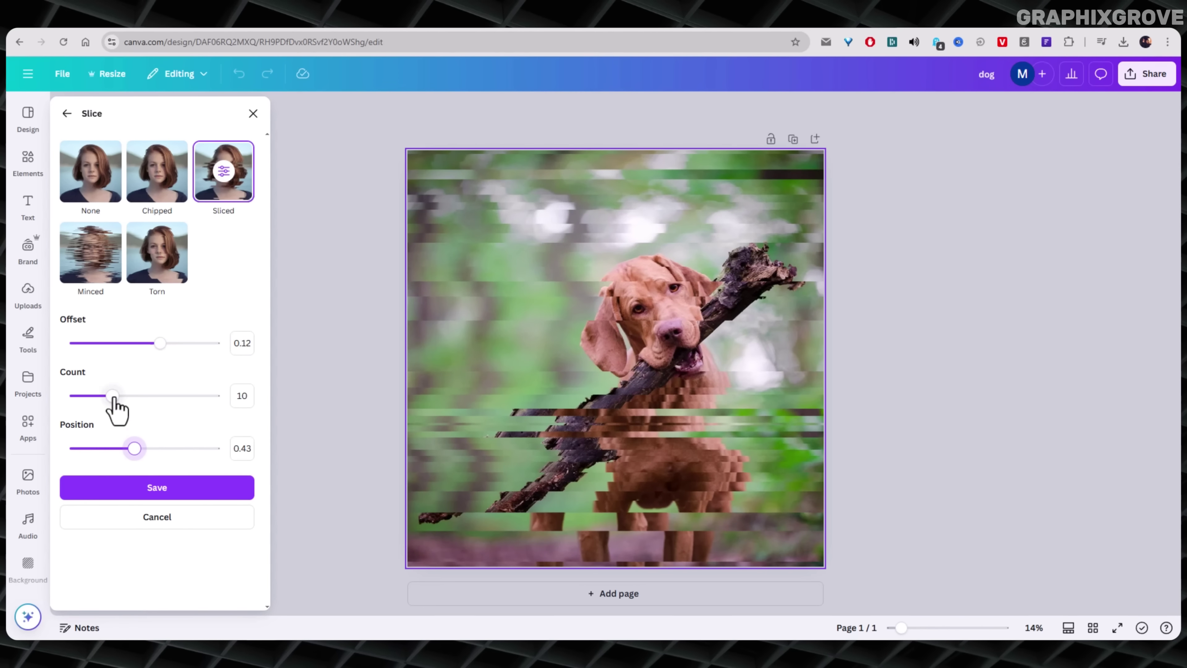
left_click_drag(112, 396, 240, 397)
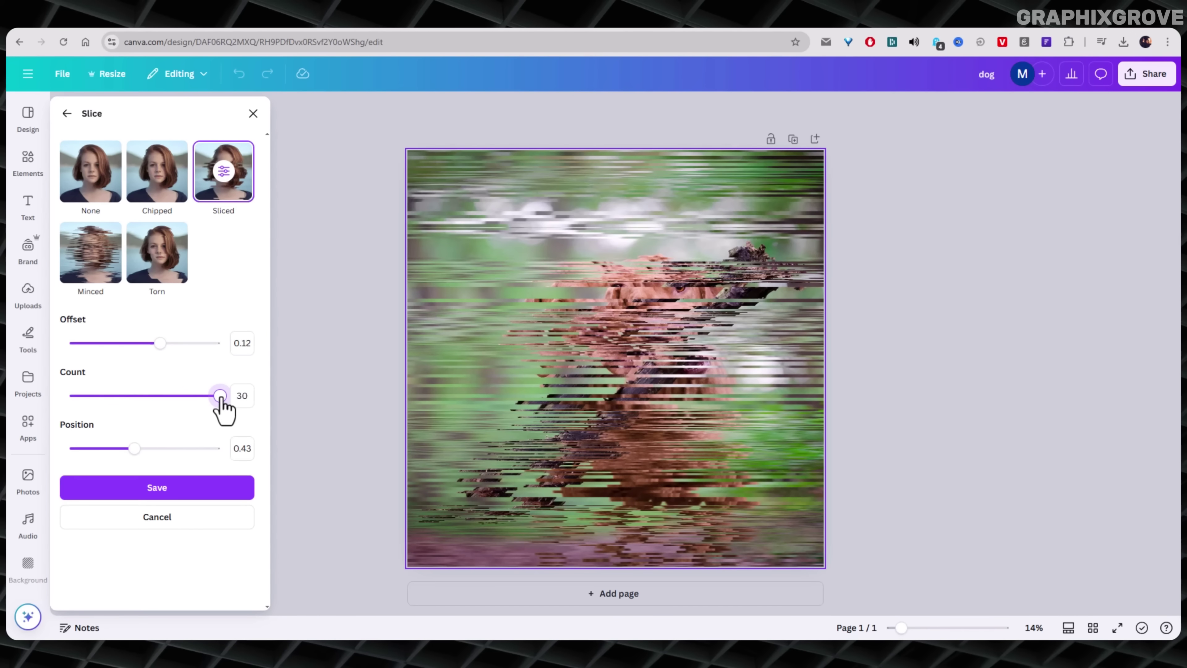
left_click_drag(160, 344, 130, 344)
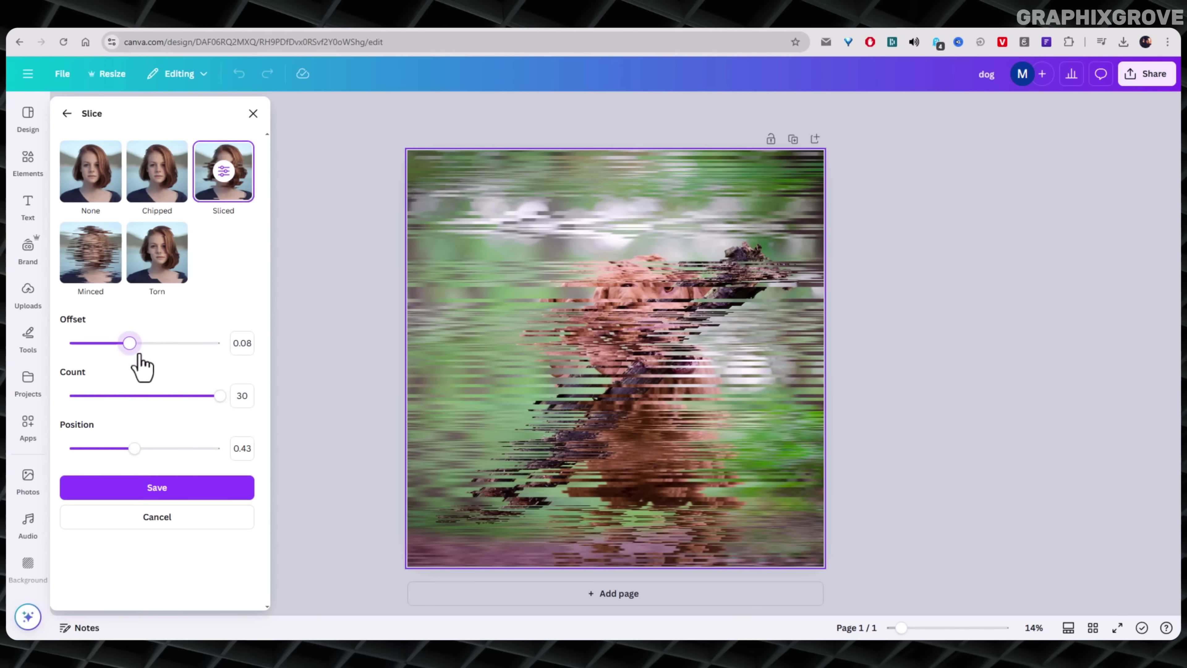
left_click_drag(220, 396, 69, 395)
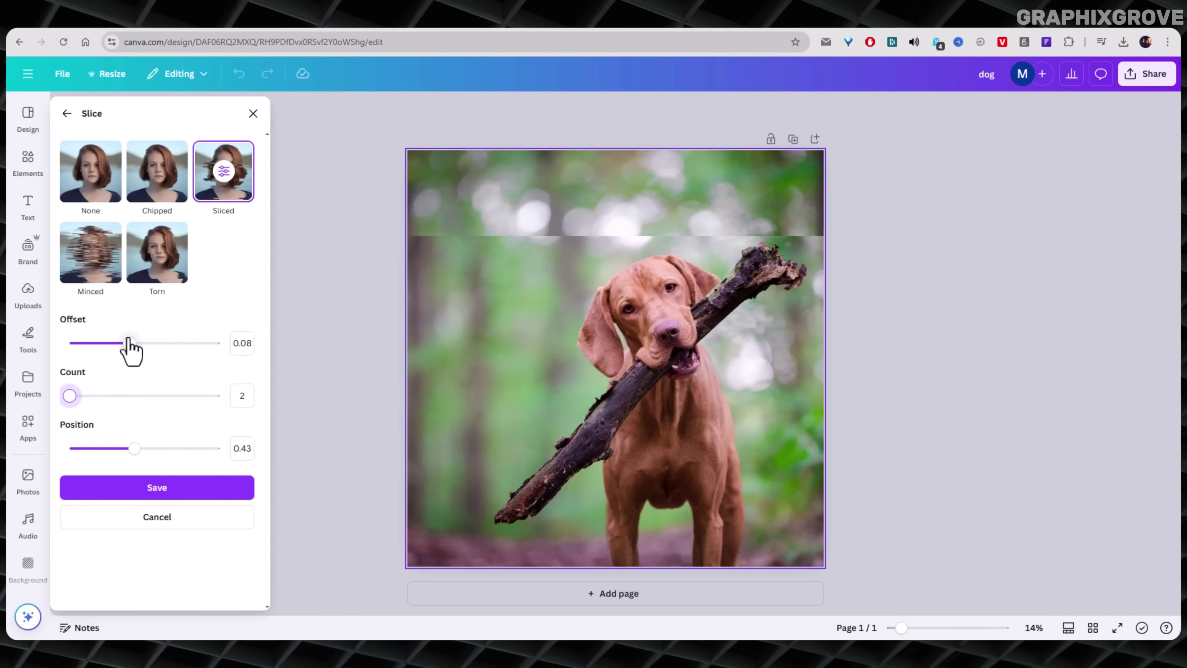
Step: Try different Sliced offsets, ending at Offset 0 with Position 0.52
left_click_drag(128, 343, 108, 343)
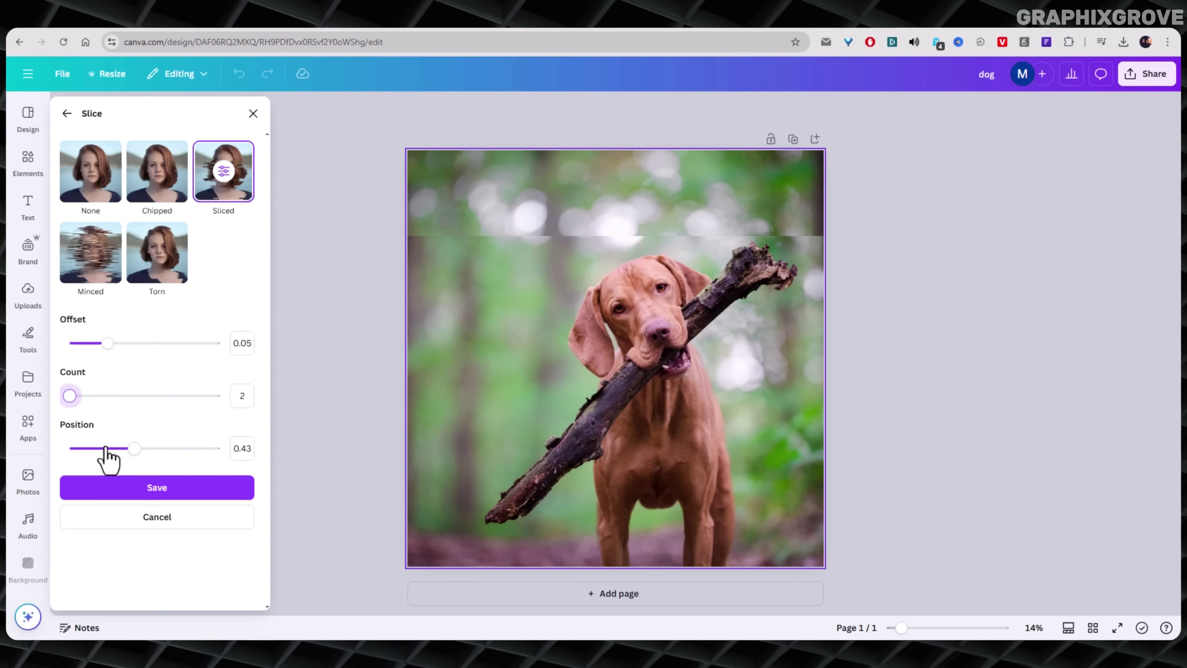
mouse_move(135, 447)
left_mouse_down()
mouse_move(159, 448)
mouse_move(148, 449)
left_mouse_up()
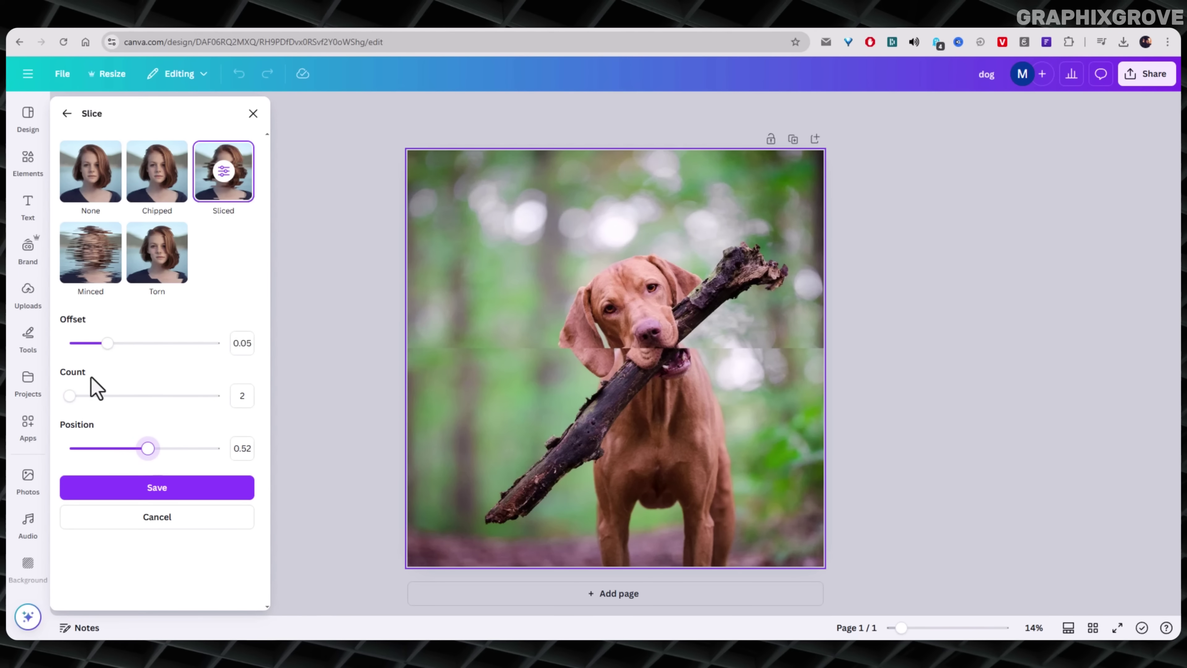
left_click_drag(108, 349, 255, 353)
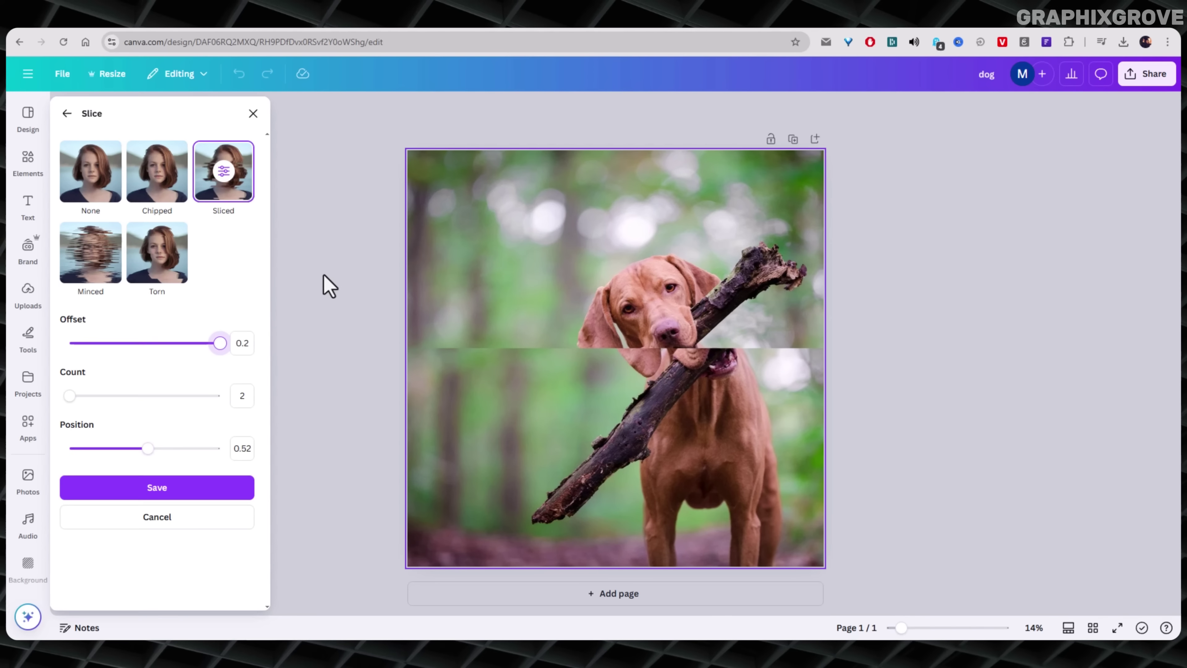
left_click_drag(218, 345, 12, 345)
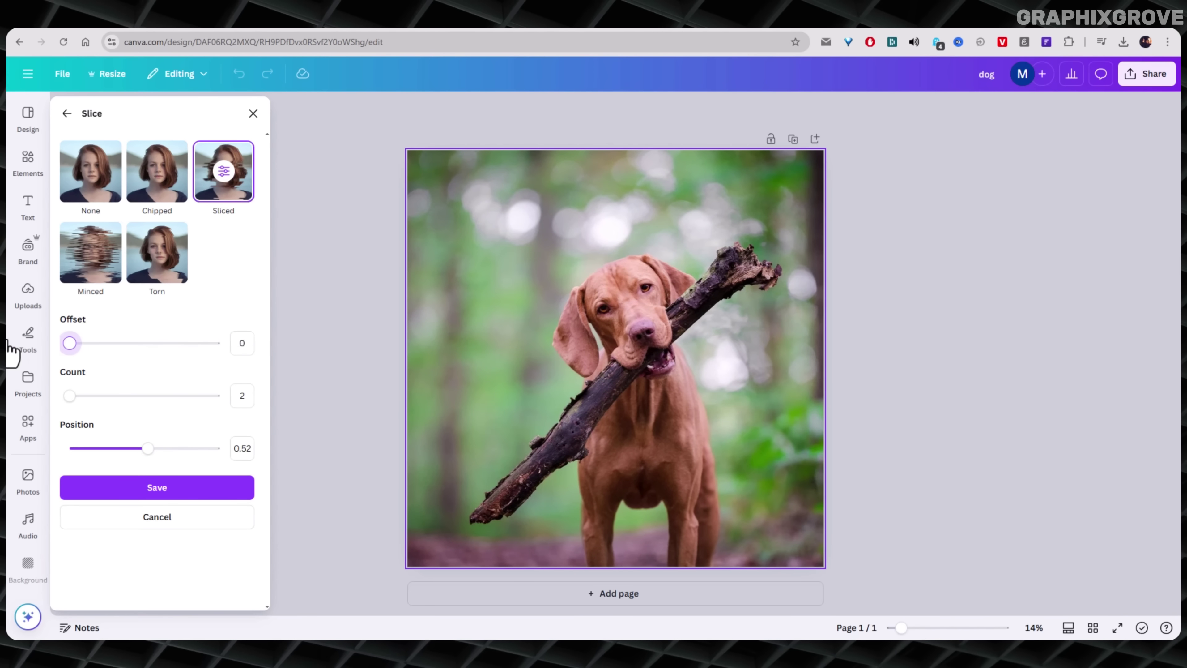
Step: Set the Sliced effect to Offset 0.19 and Position 0.2, splitting across the dog's mouth
left_click(123, 448)
left_click_drag(123, 448, 119, 448)
left_click_drag(71, 344, 114, 344)
left_click_drag(118, 447, 90, 448)
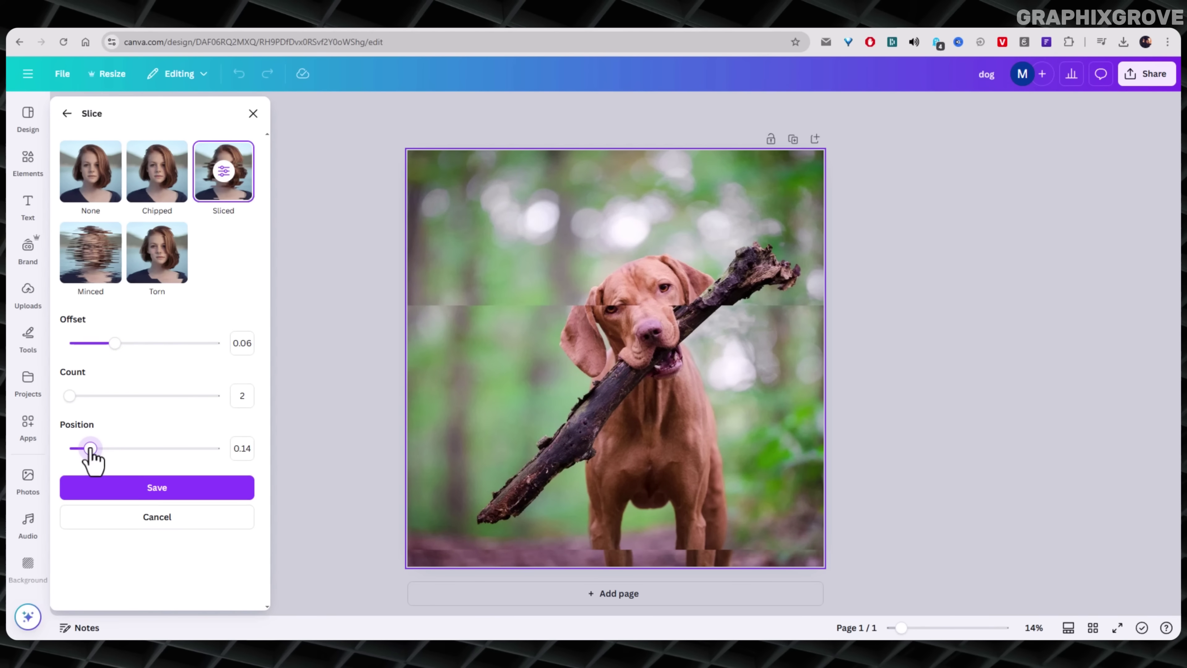
left_click_drag(128, 344, 213, 348)
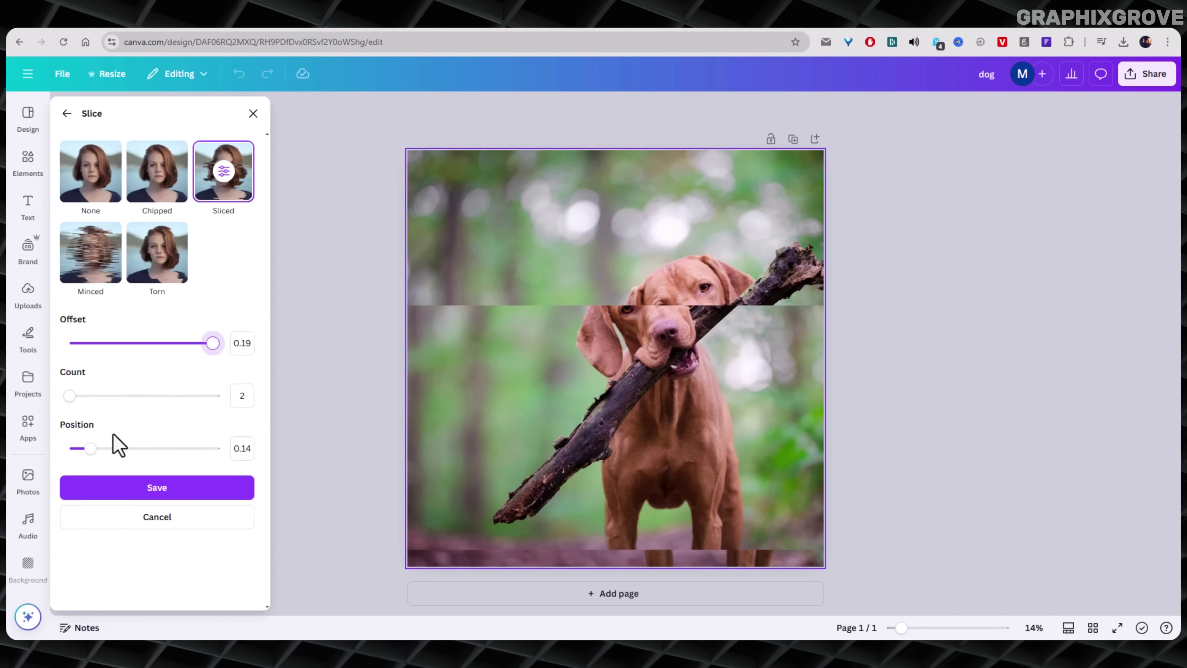
left_click_drag(91, 449, 100, 449)
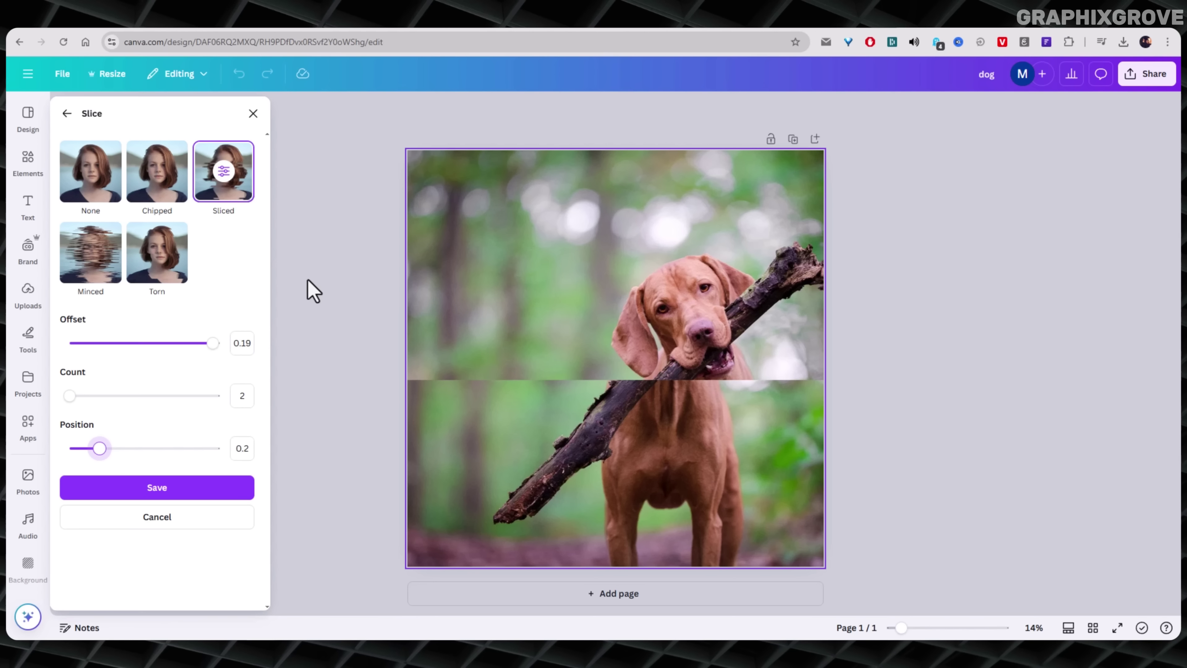
left_click(158, 496)
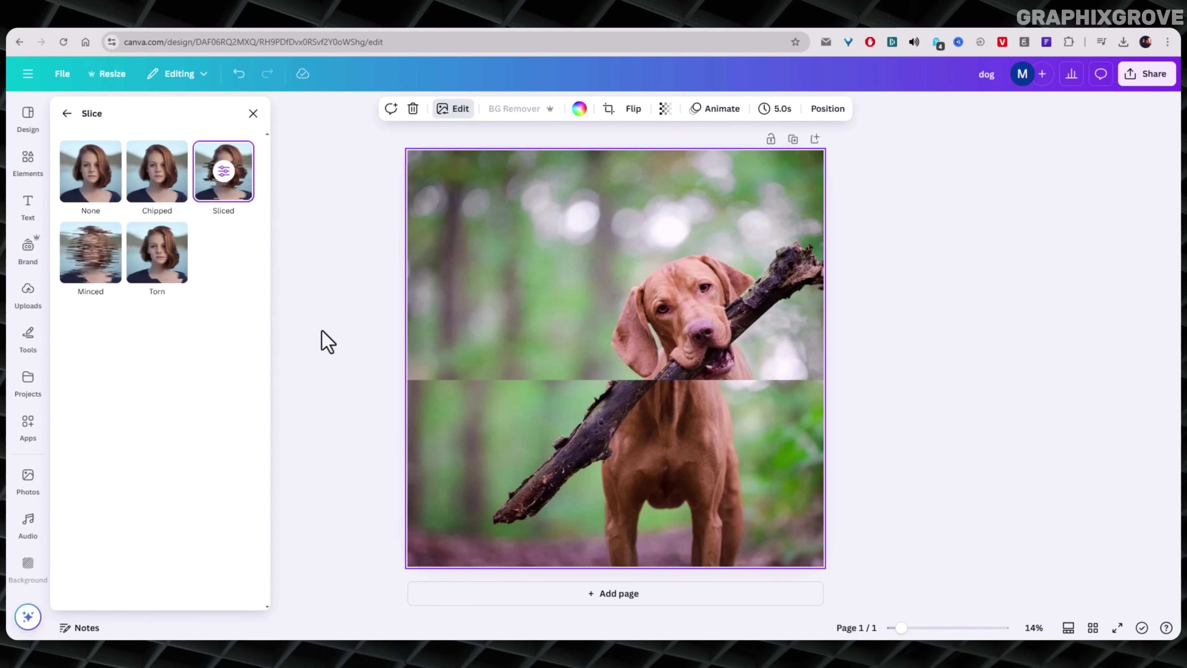